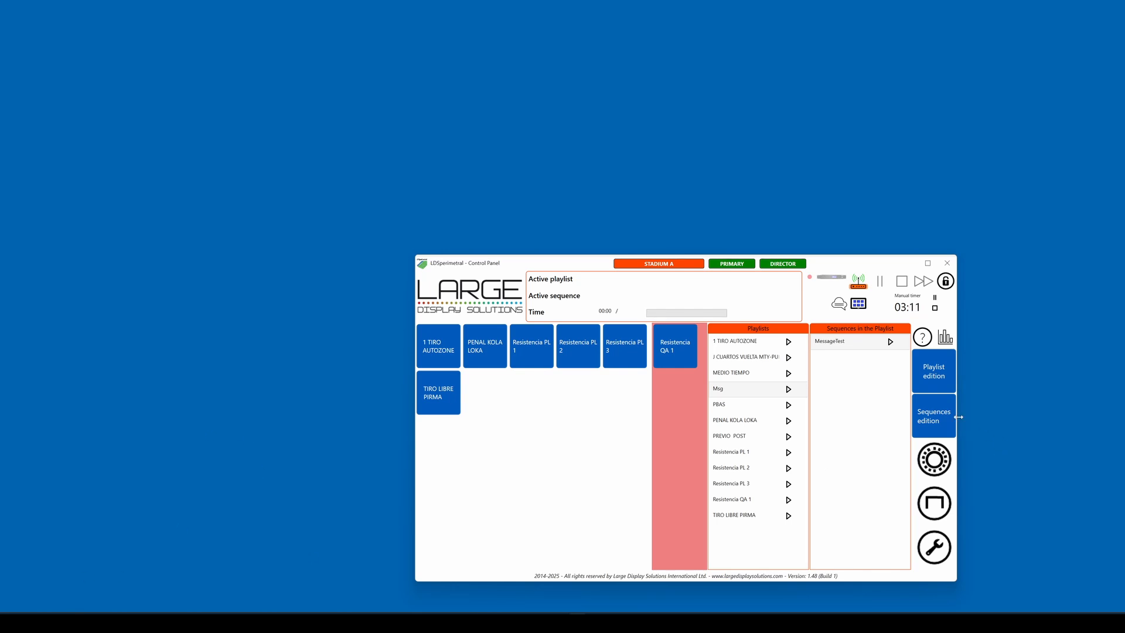
Open the sequences editor, filter the available sequences by "tes" and display TestSecuence 1.
click(919, 412)
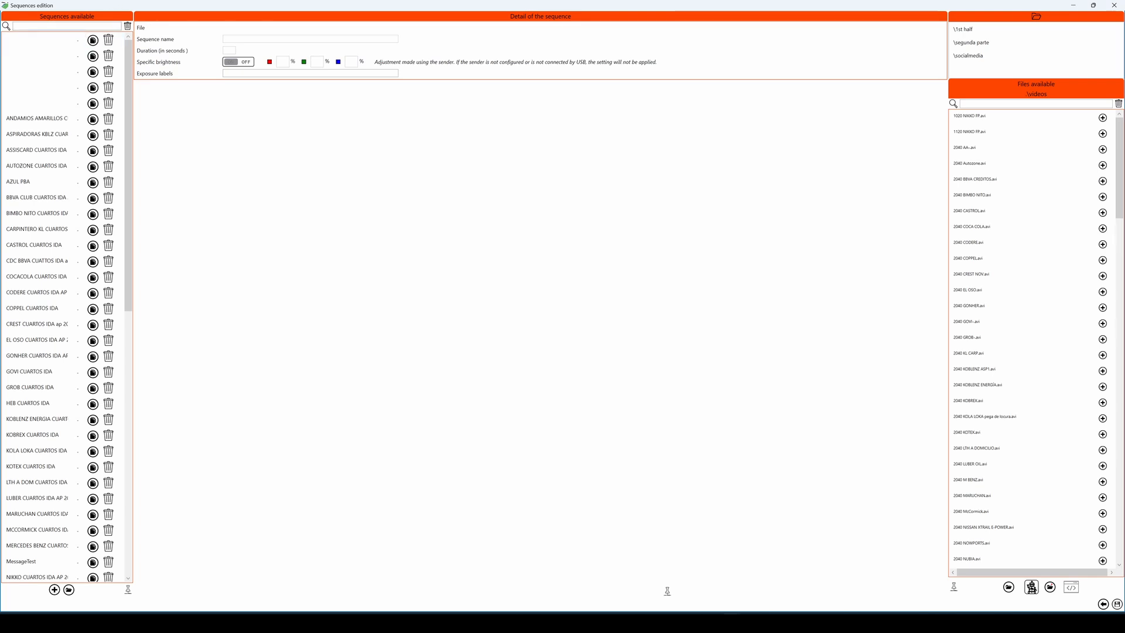
click(18, 26)
text(tes)
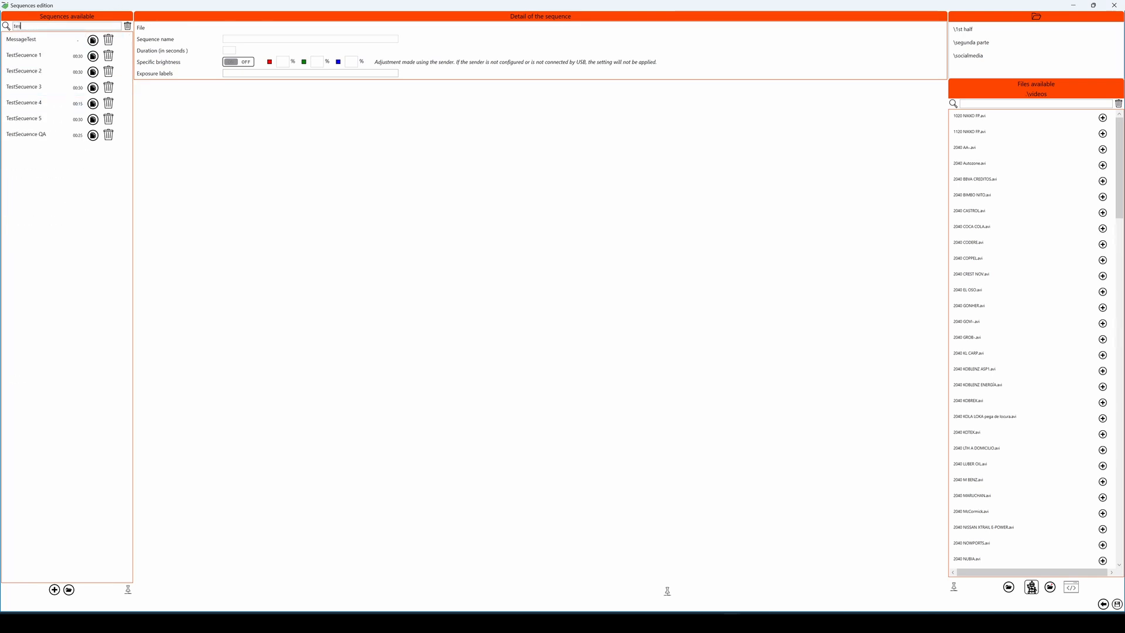
click(33, 55)
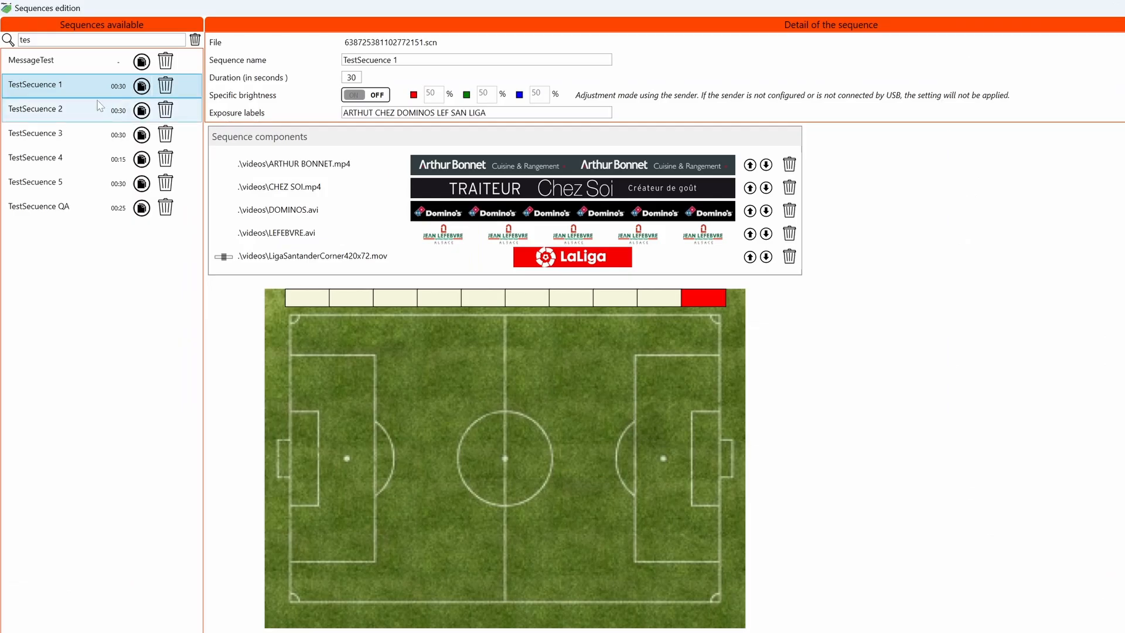
Review the exposure labels of TestSecuence 2, 1, 4 and 5, and close the sequences editor accepting the save prompt.
click(99, 107)
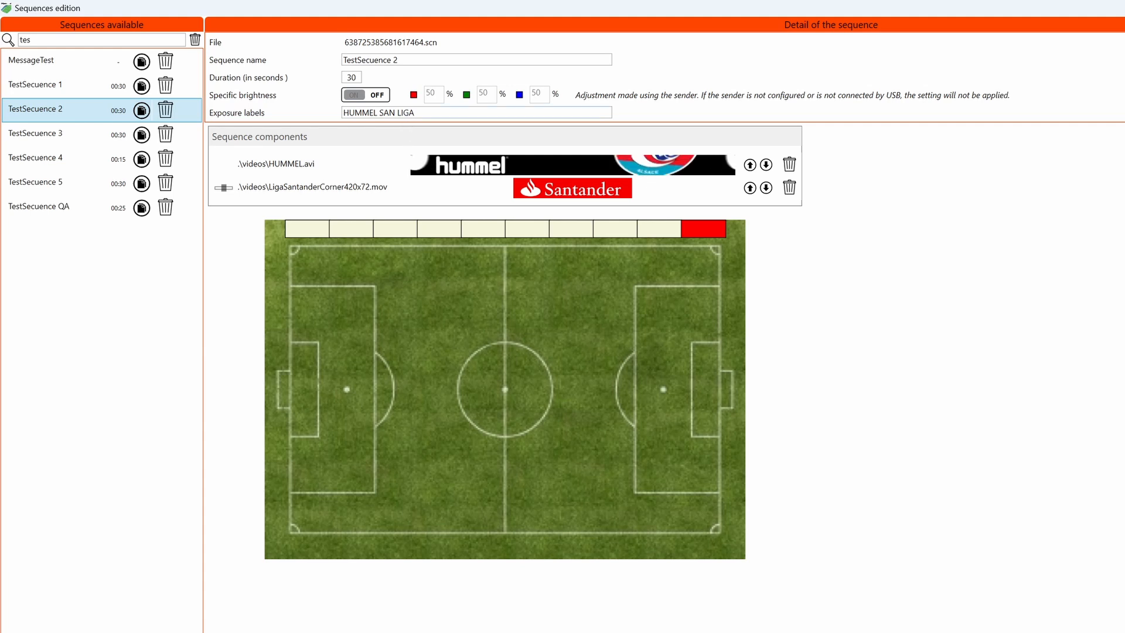
double_click(388, 112)
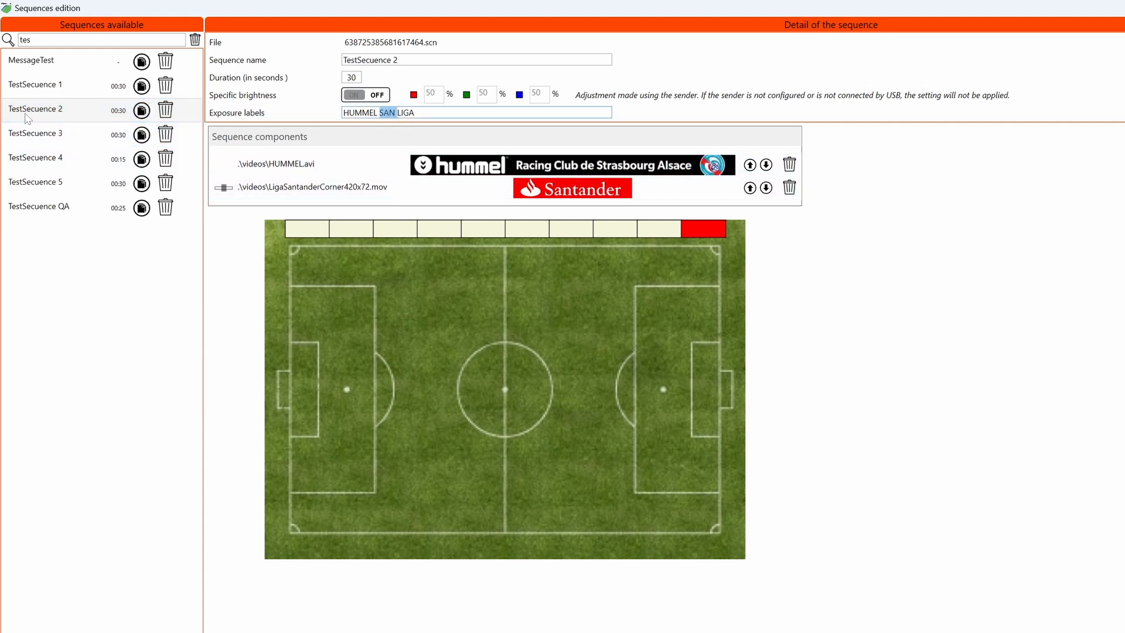
click(43, 92)
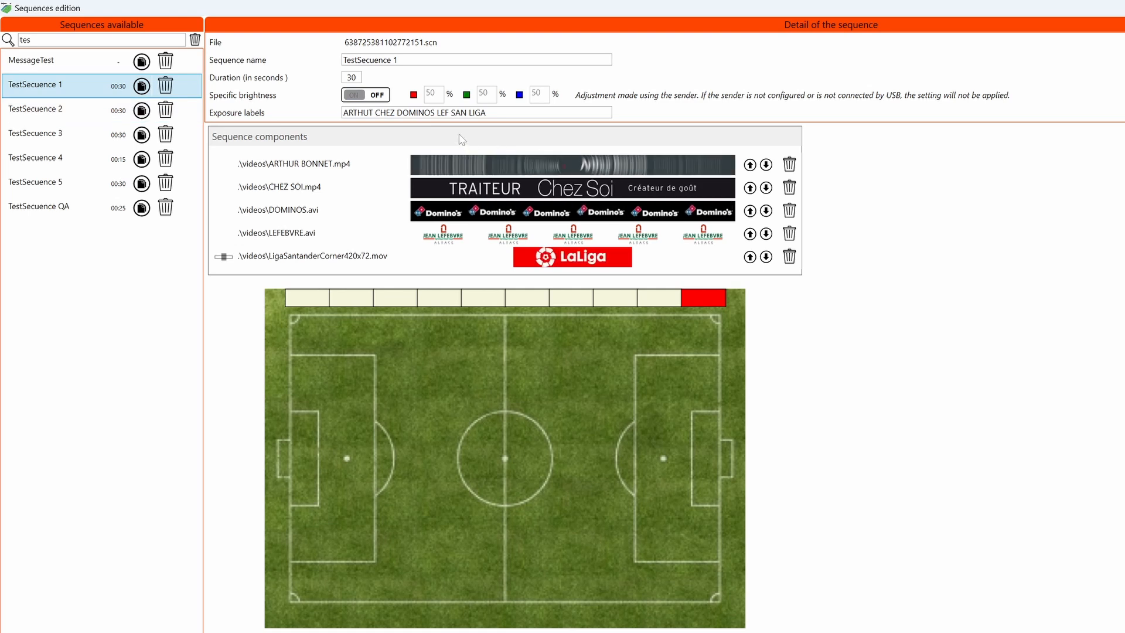
double_click(458, 112)
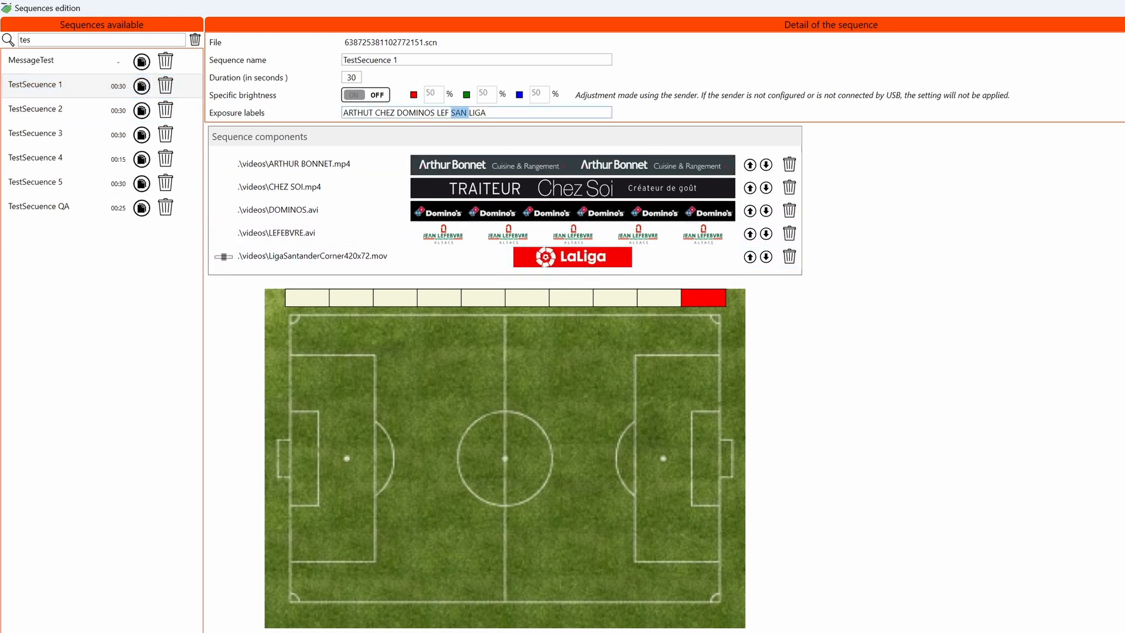
click(120, 160)
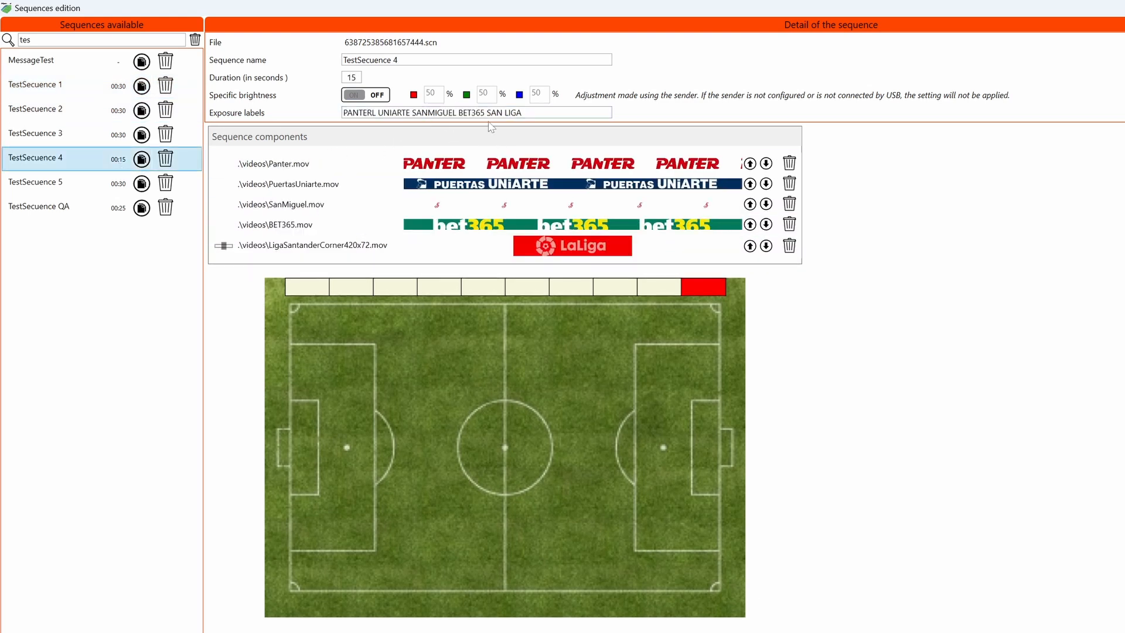
click(76, 184)
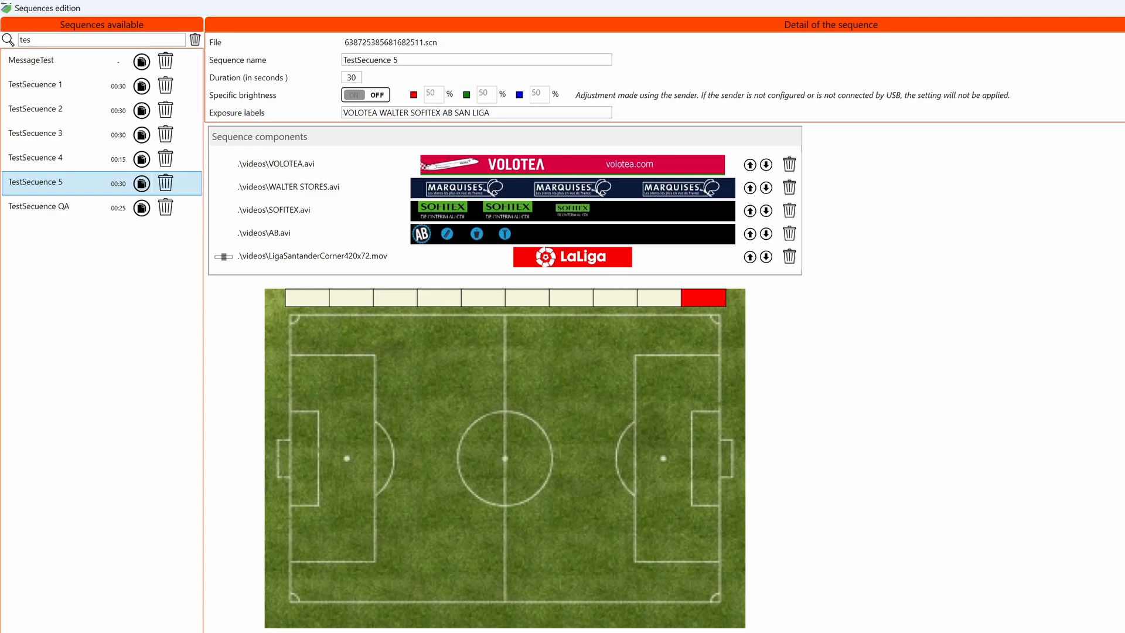
key(alt+F4)
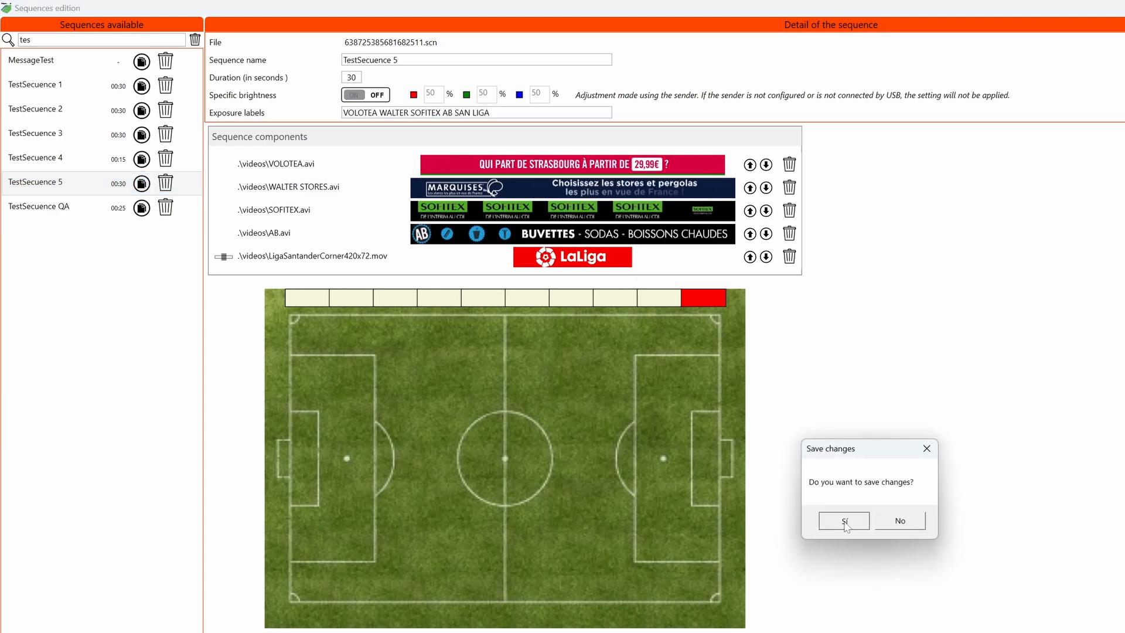
click(846, 522)
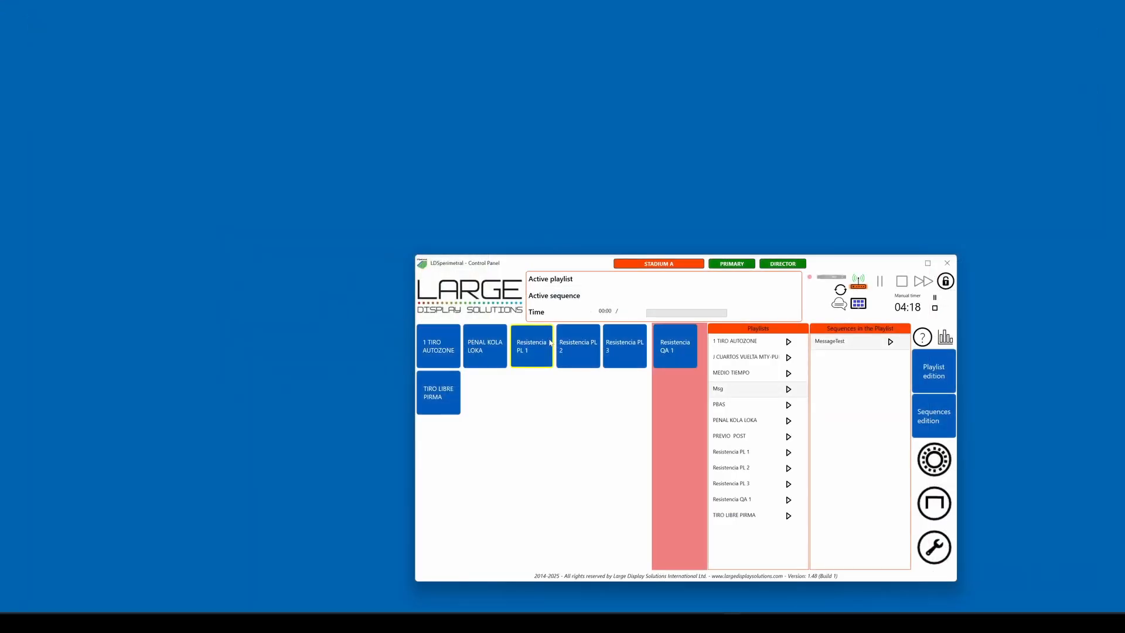
Open the usage statistics and load the 202504301406.xlsx report in Excel to inspect the first label on the Detail by label sheet.
click(945, 336)
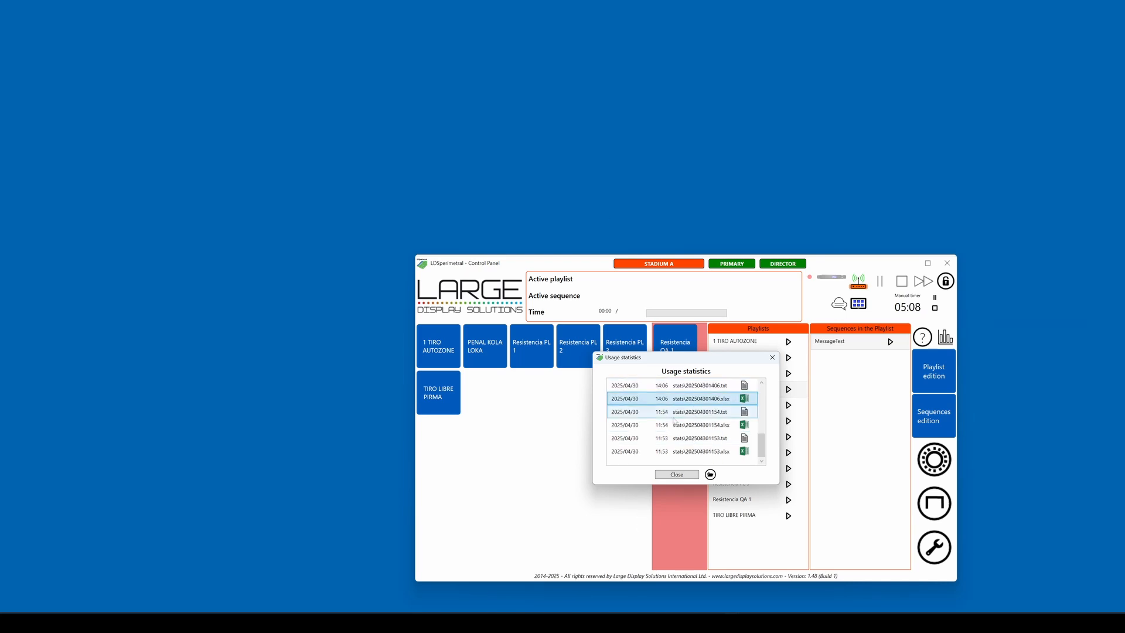
double_click(725, 406)
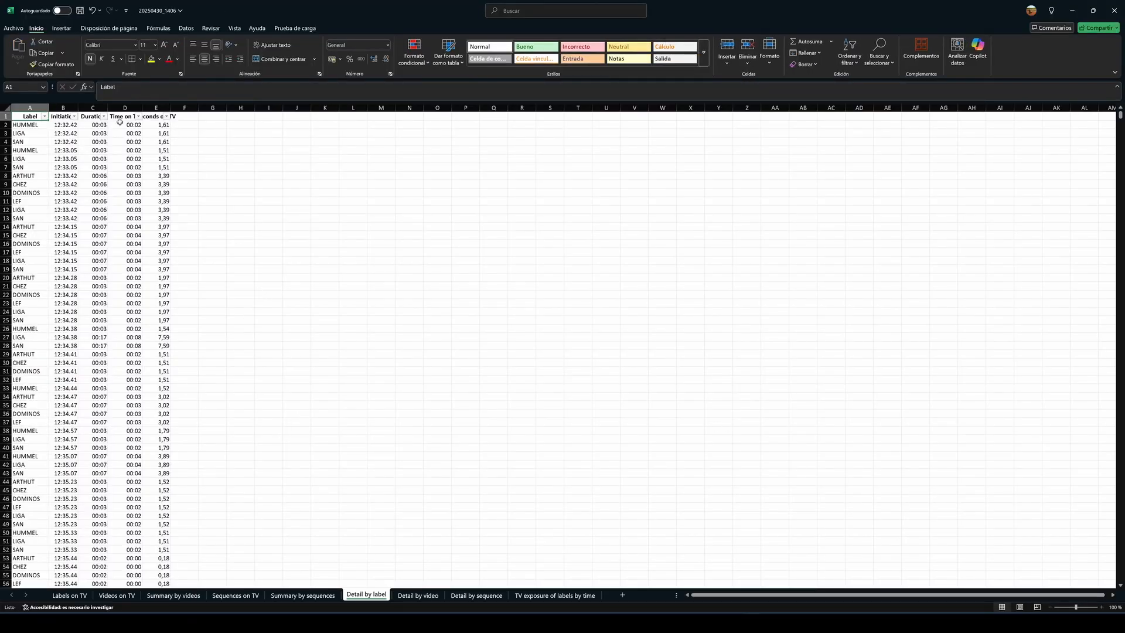
click(40, 125)
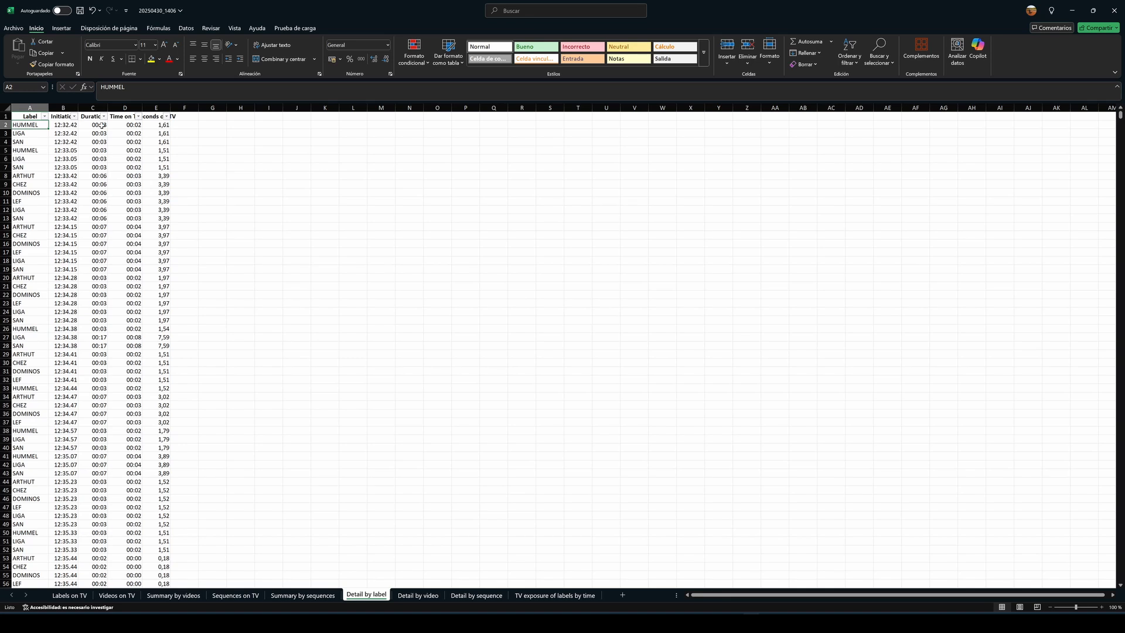
Widen the Initiation, Duration, Time on TV and Seconds on TV columns and examine the label entries.
drag(142, 107, 272, 107)
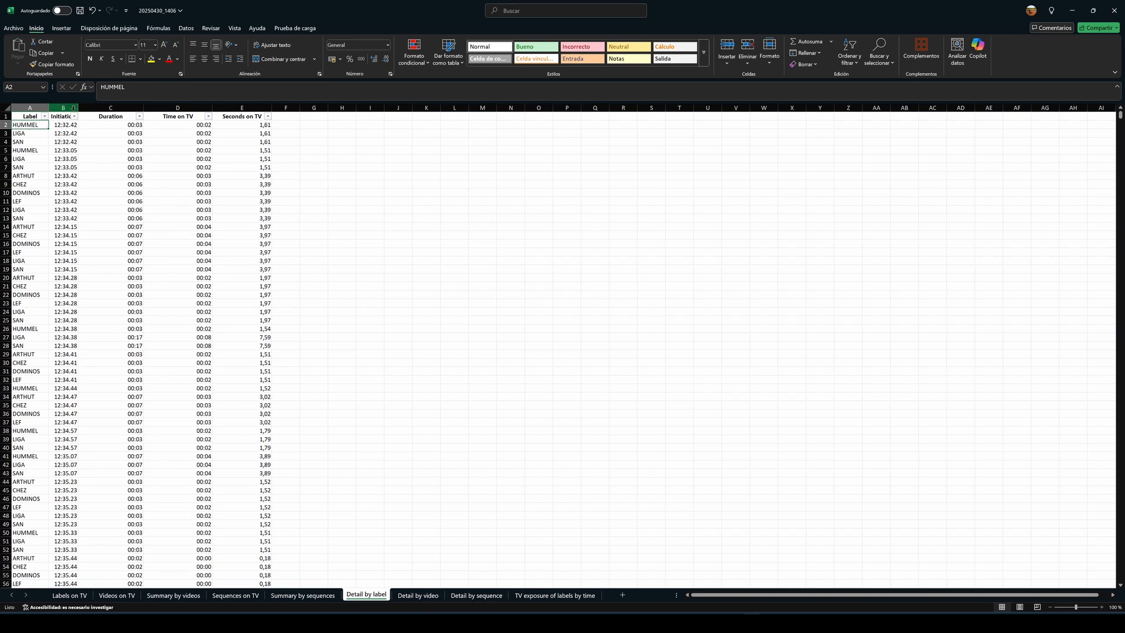
double_click(78, 108)
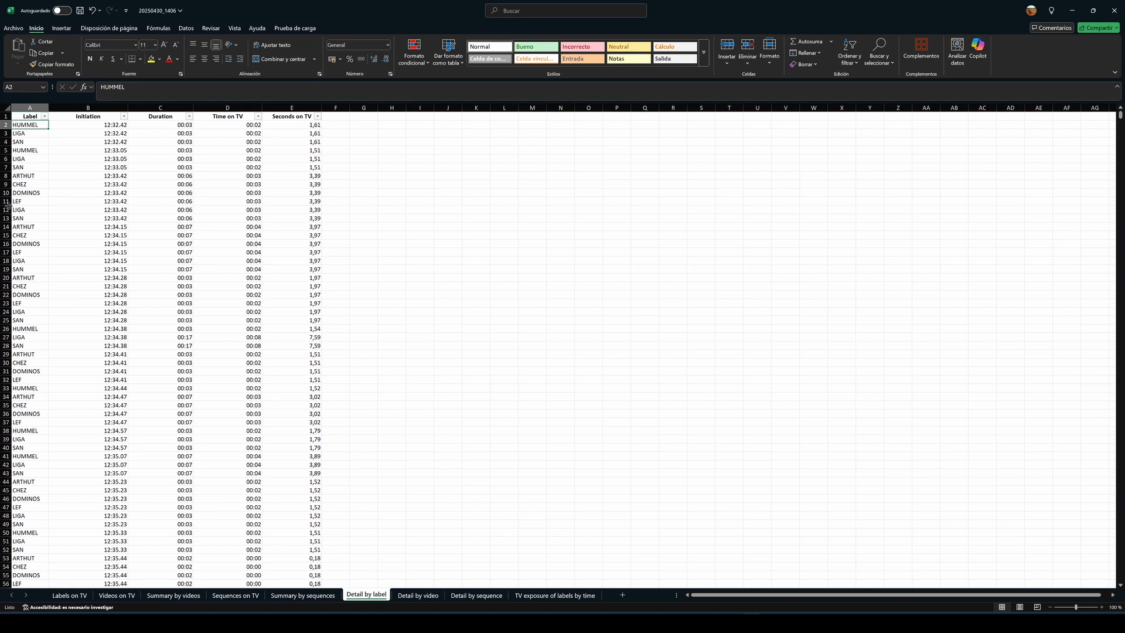
drag(26, 193, 27, 216)
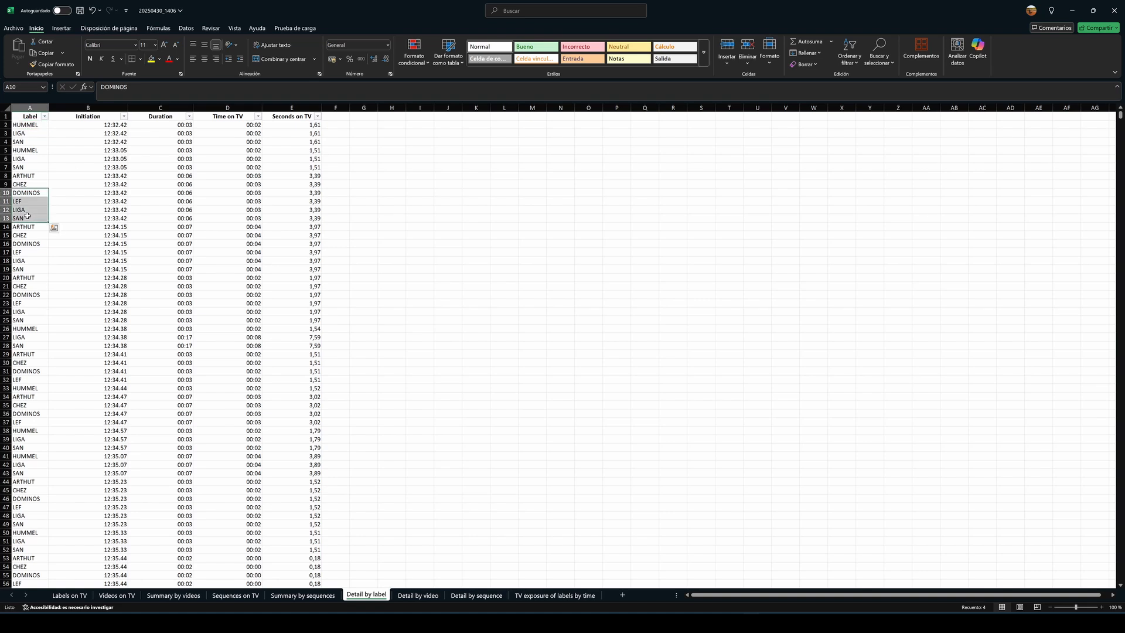
click(26, 124)
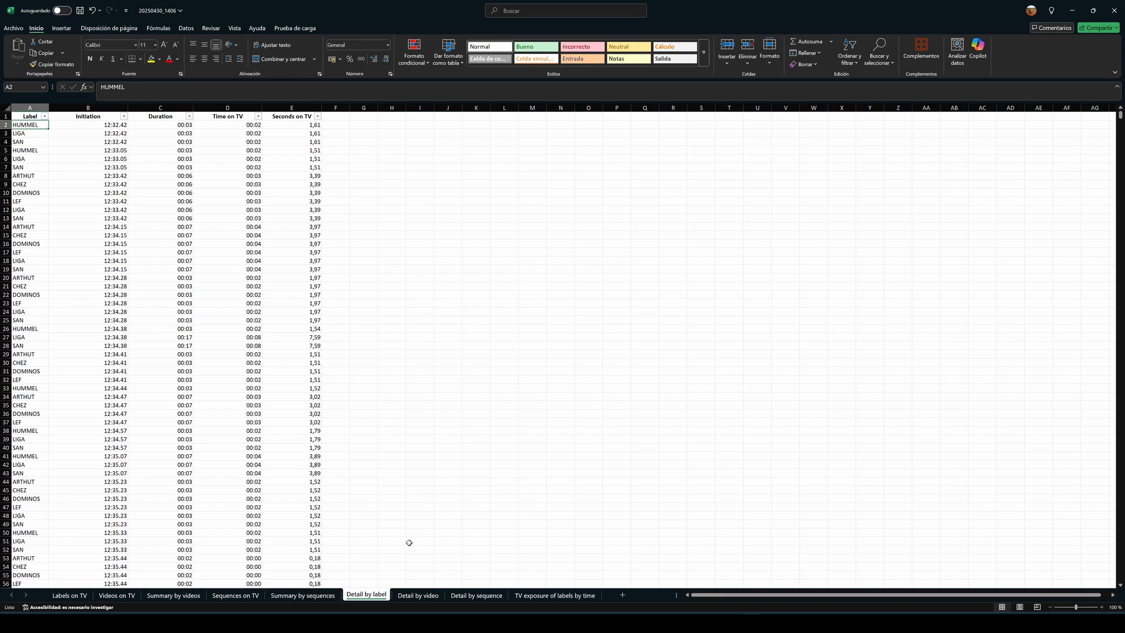
Examine the seconds exposed per label at each time on the TV exposure of labels by time sheet.
click(555, 595)
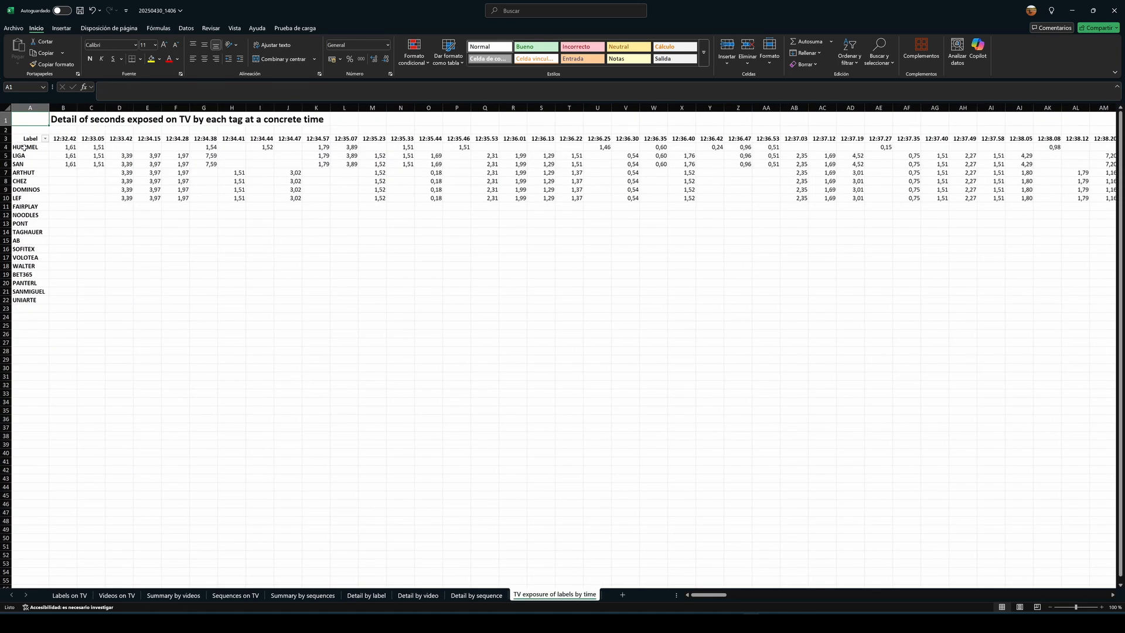
drag(21, 147, 43, 303)
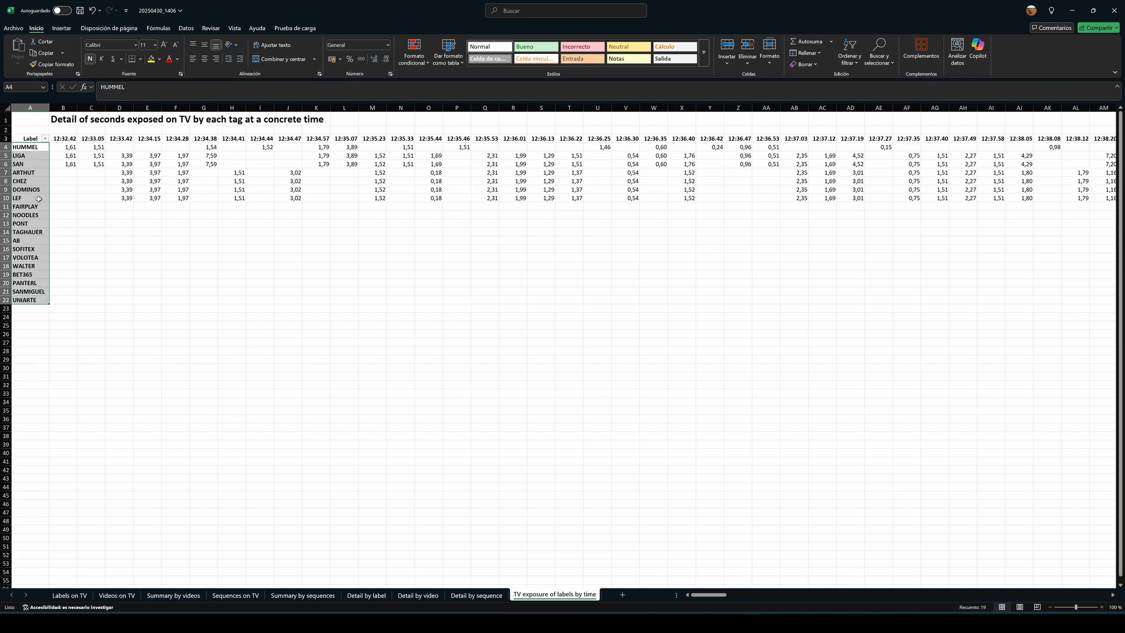
click(27, 146)
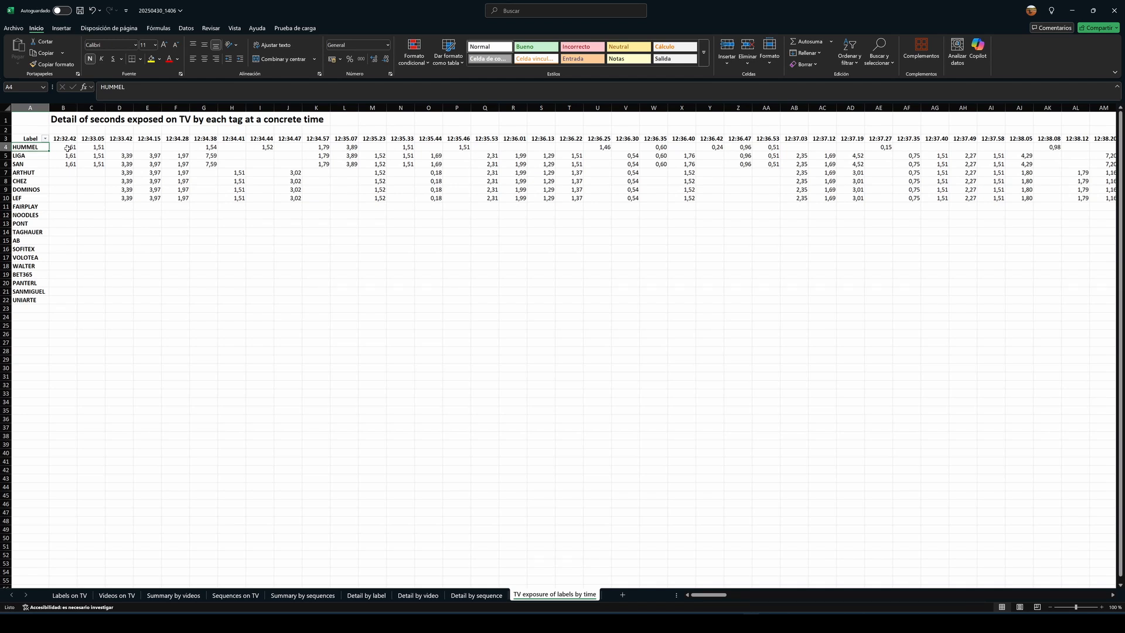
click(53, 123)
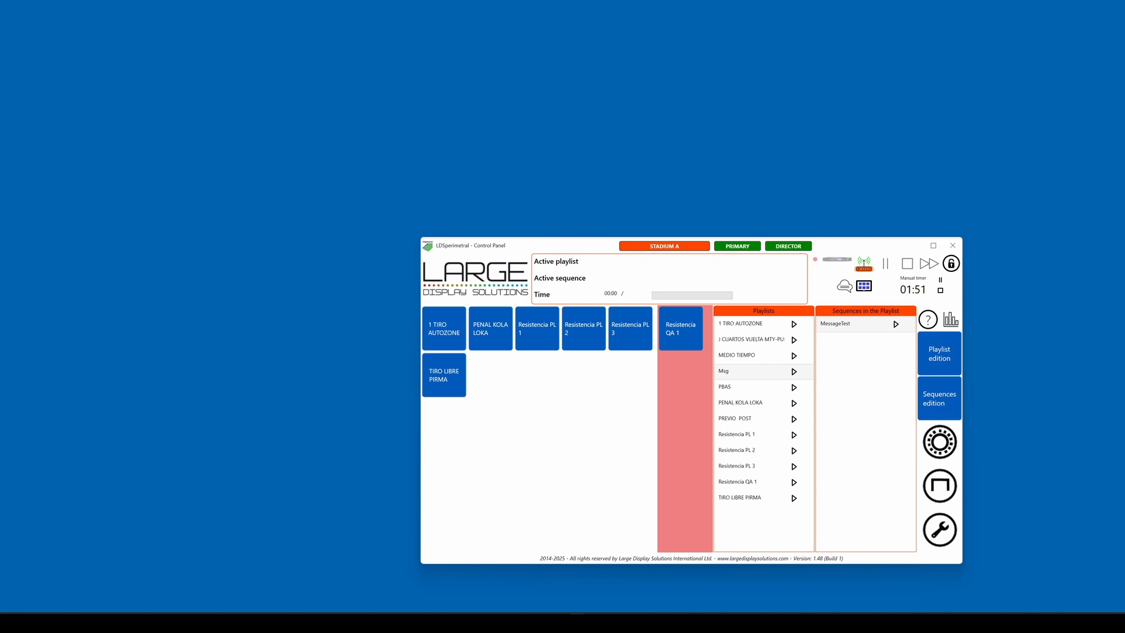
In the LDSperimetral sequences editor, filter by "test" and open the bgfor_score_512.png component of MessageTest.
click(933, 404)
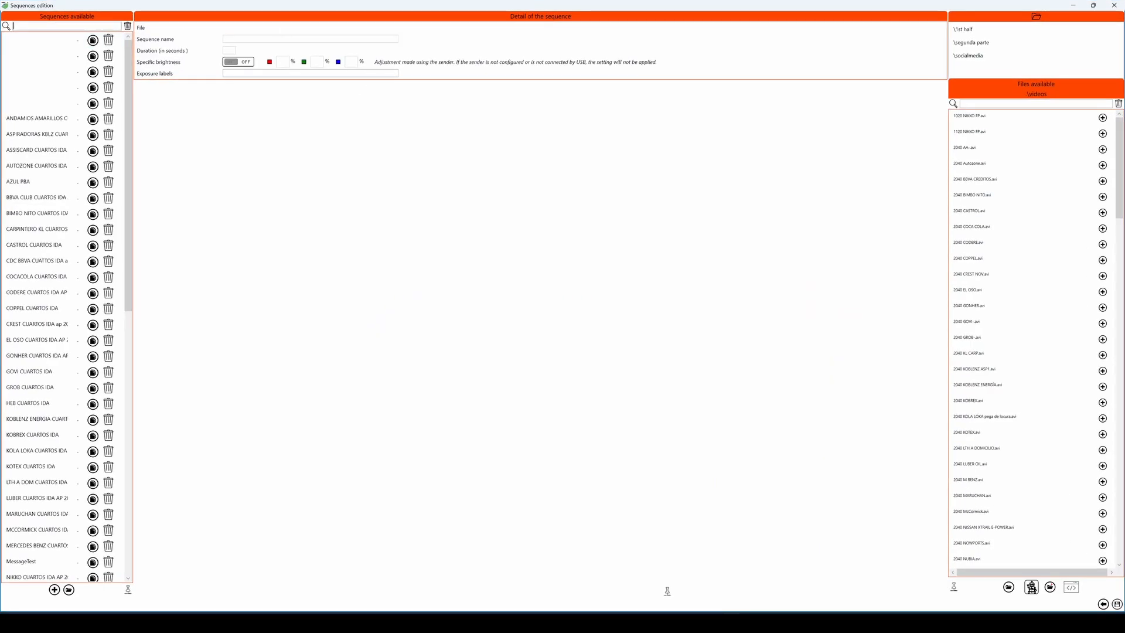
text(test)
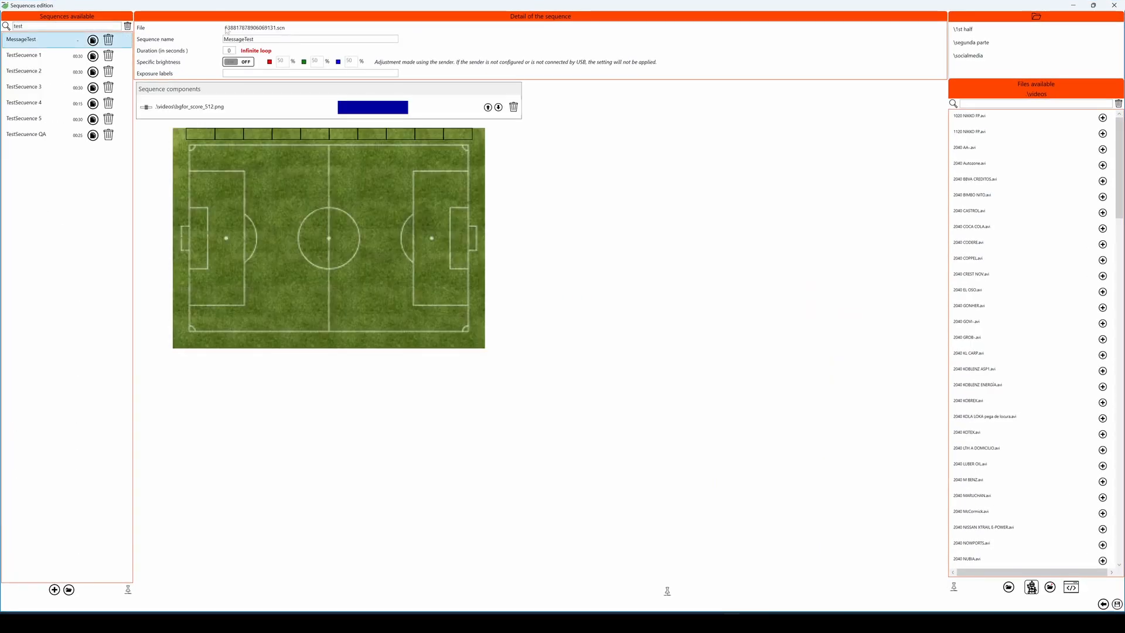
click(198, 108)
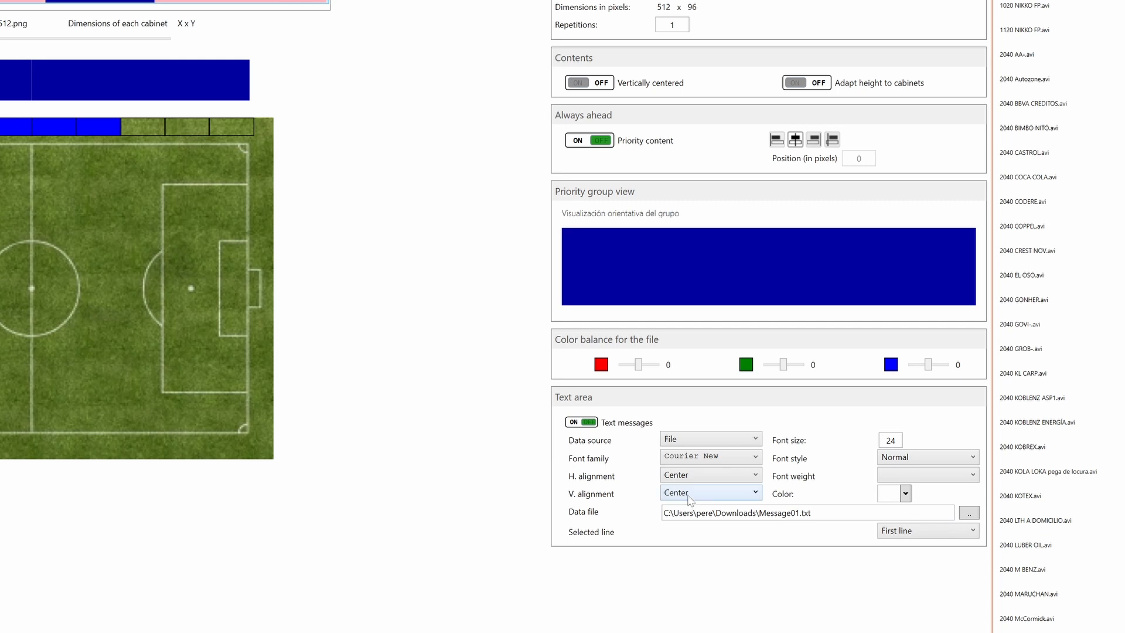
Set the text area's selected line to Last line, save the sequence and leave the editor.
click(974, 530)
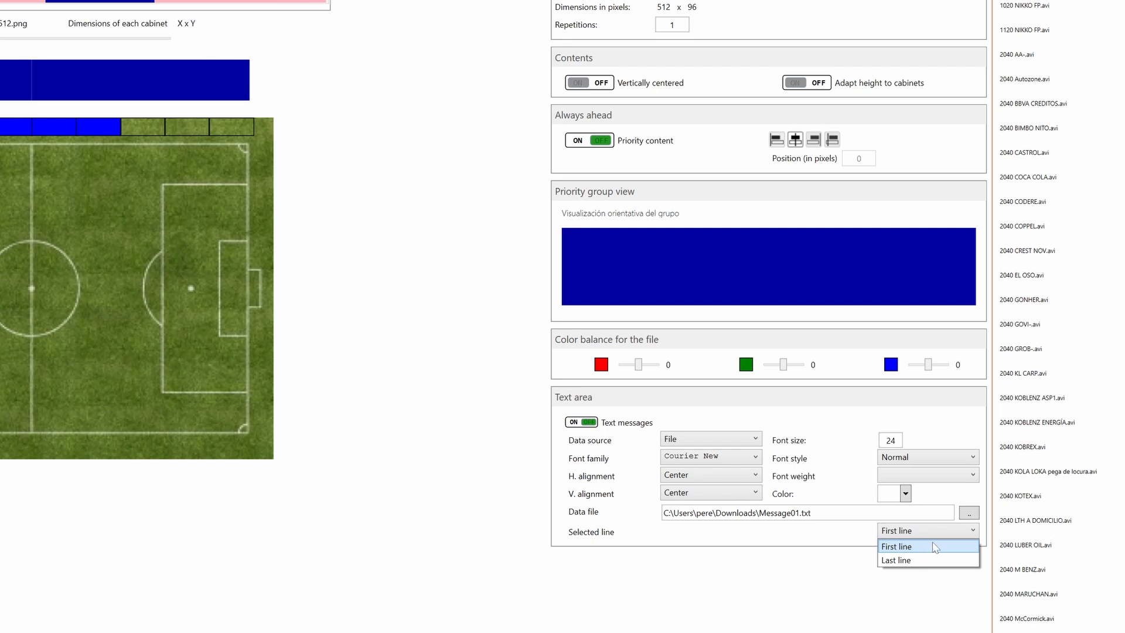
click(907, 564)
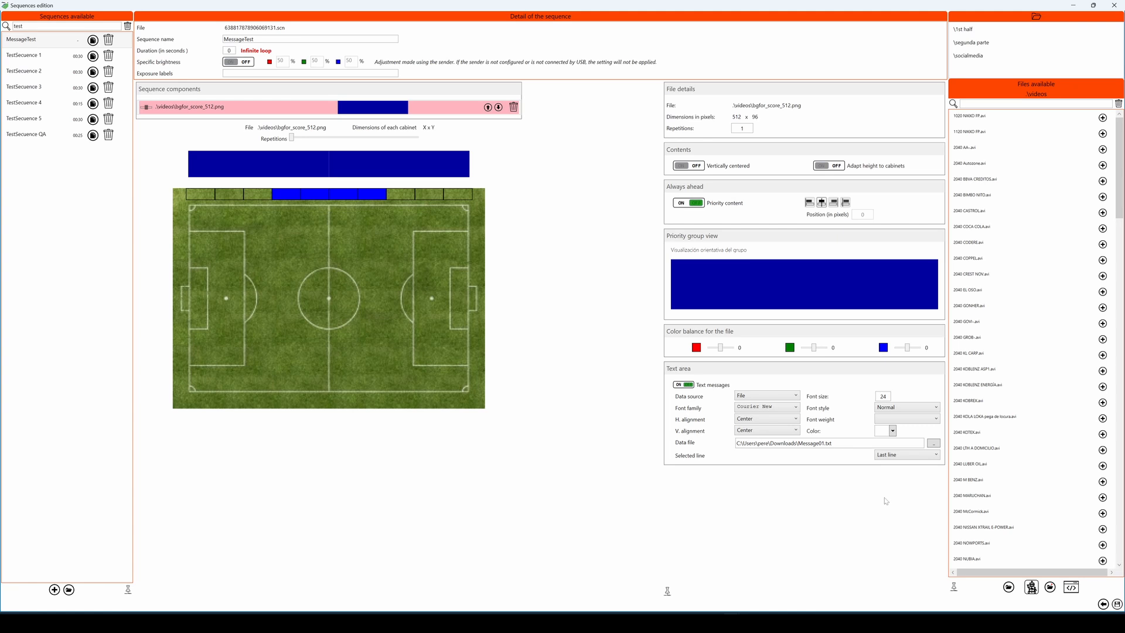
click(1117, 606)
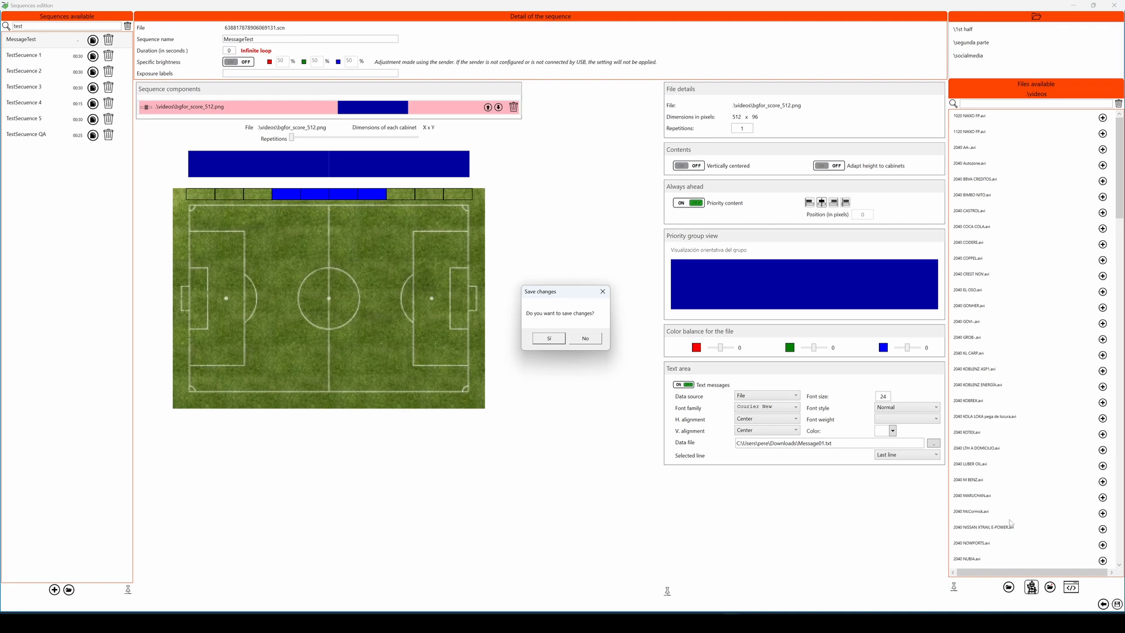
click(585, 338)
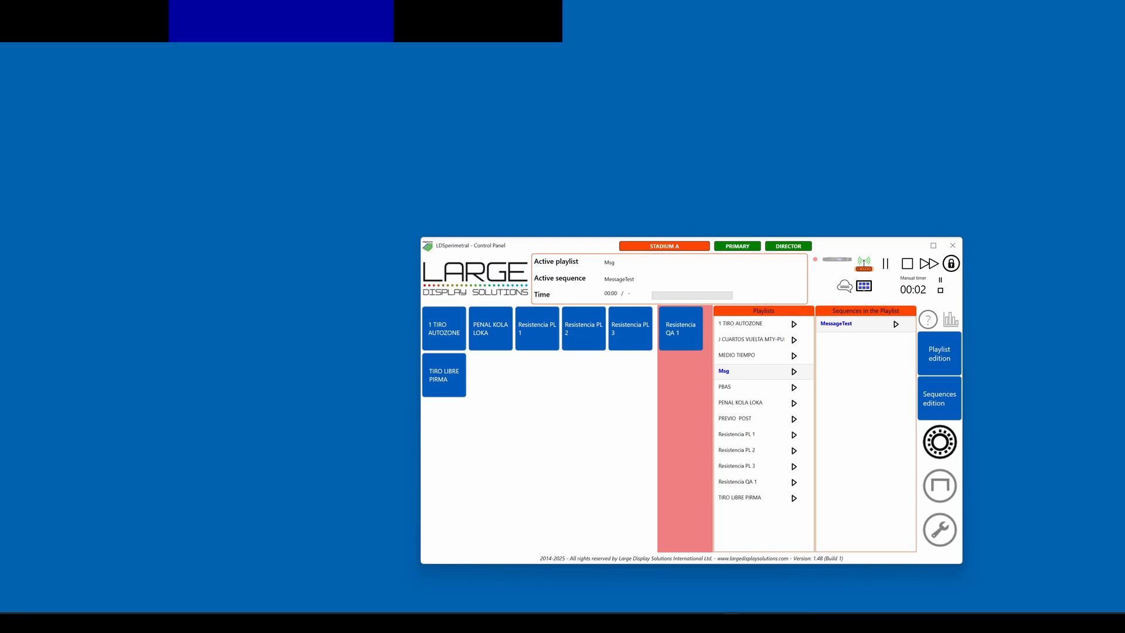
Switch to Message01.txt in Sublime Text, enter "Example 1" on the first line and save the file.
drag(0, 169, 869, 134)
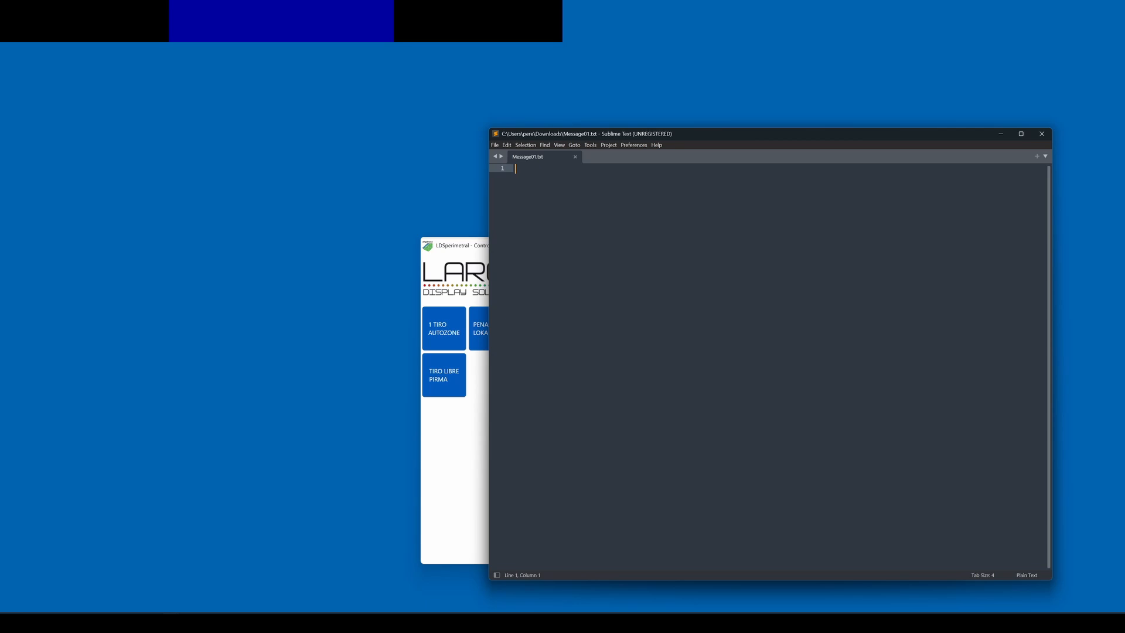
text(Sto)
key(BackSpace)
key(BackSpace)
key(BackSpace)
text(E)
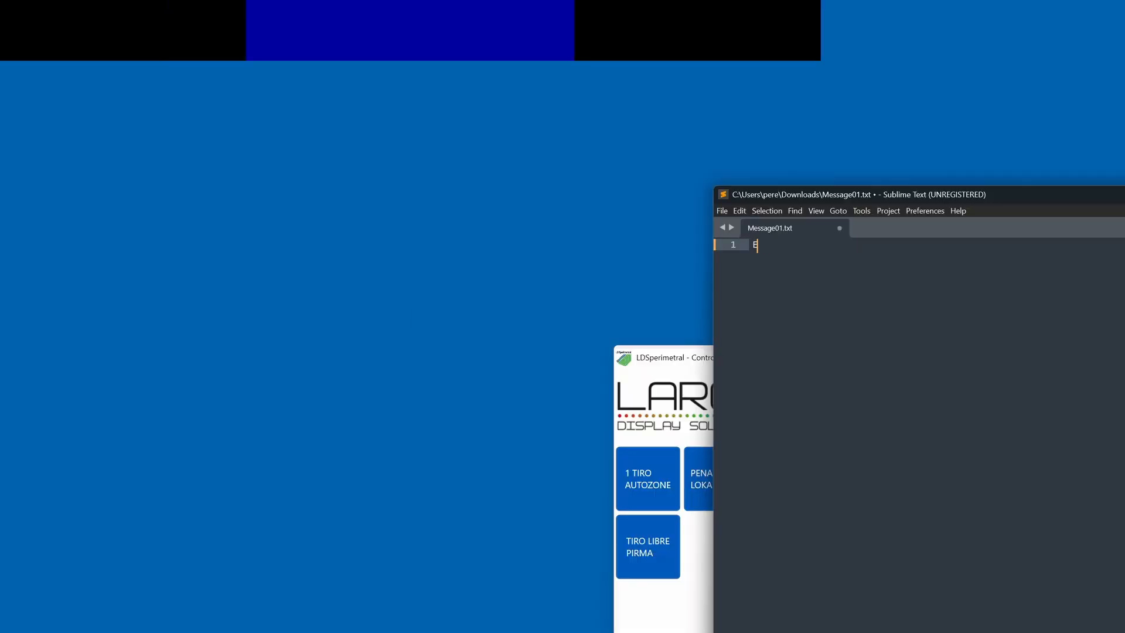
text(xample 1)
key(ctrl+s)
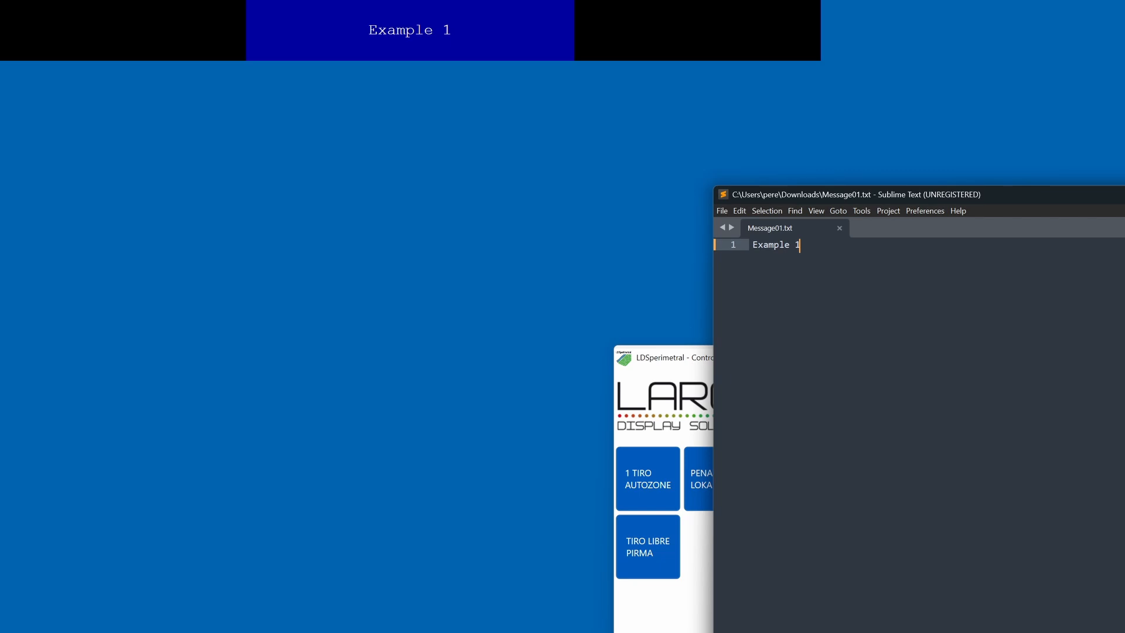
Add "this is line 2" as the second line of Message01.txt and save the file.
key(Return)
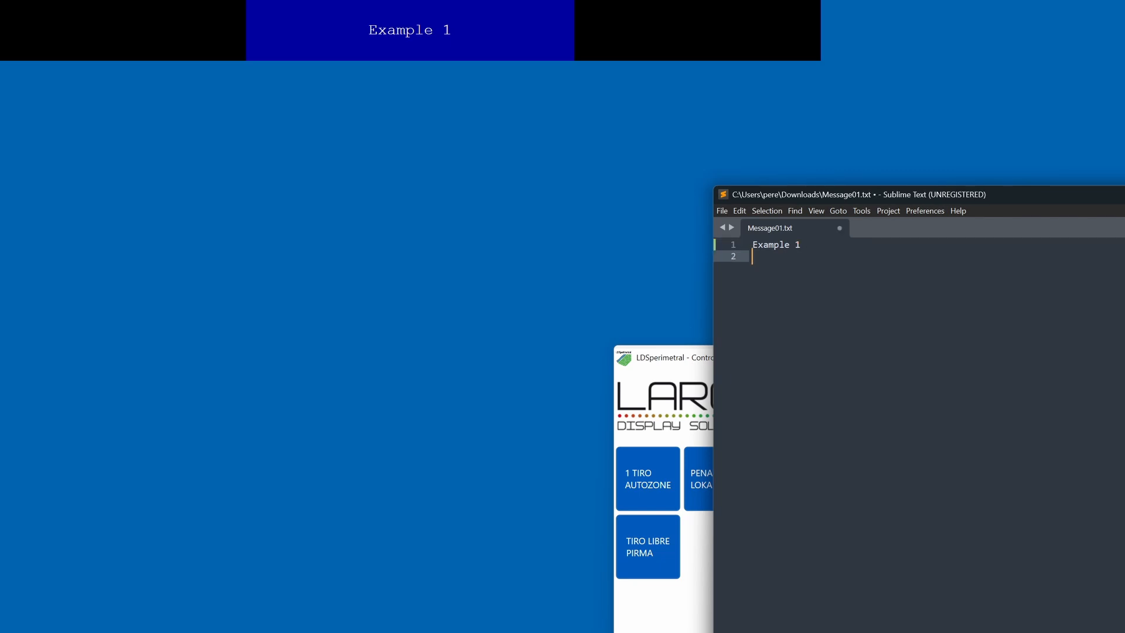
text(this is line 2)
key(ctrl+s)
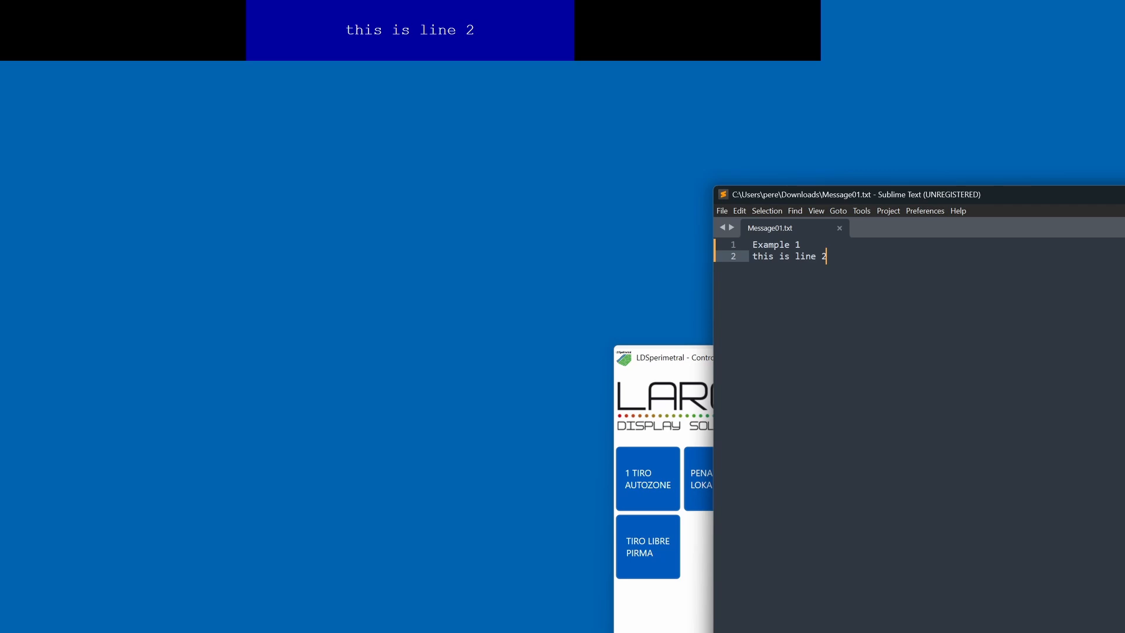
Bring the LDSperimetral control panel to the front and move it away from the text editor window.
click(643, 425)
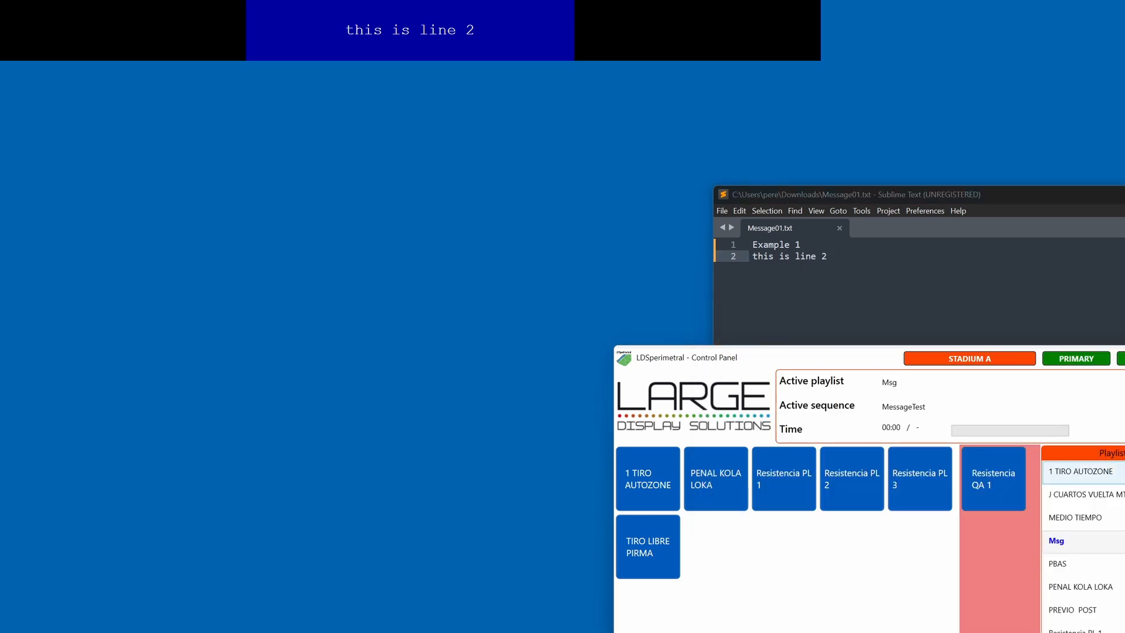
drag(938, 441, 359, 432)
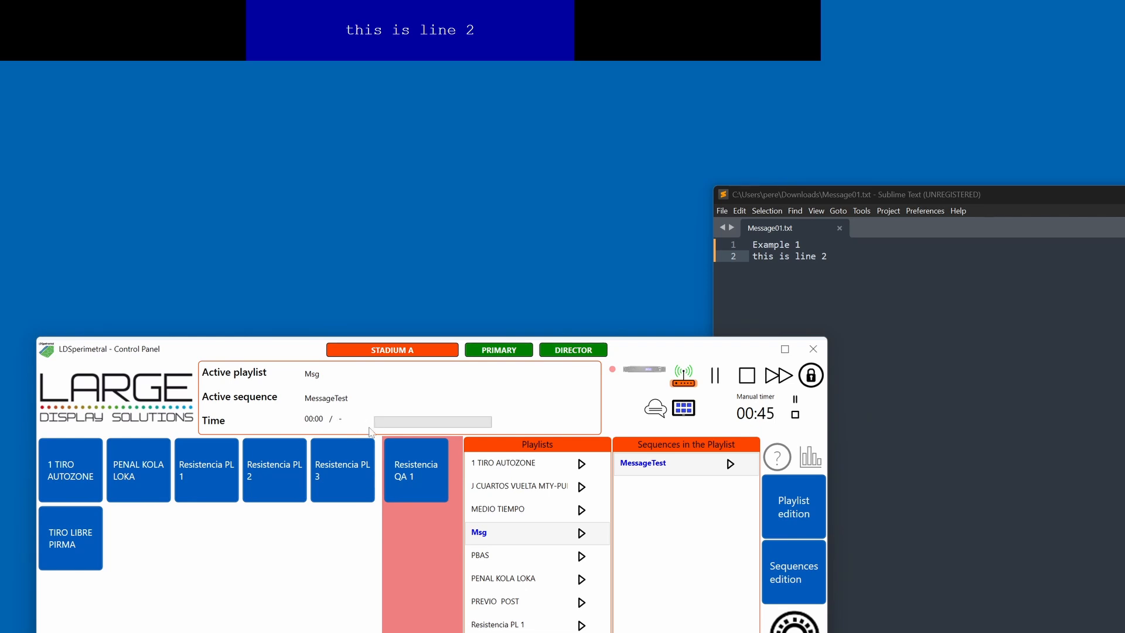
Return to Message01.txt in Sublime Text, add "The last line" as the third line and save the file.
click(826, 256)
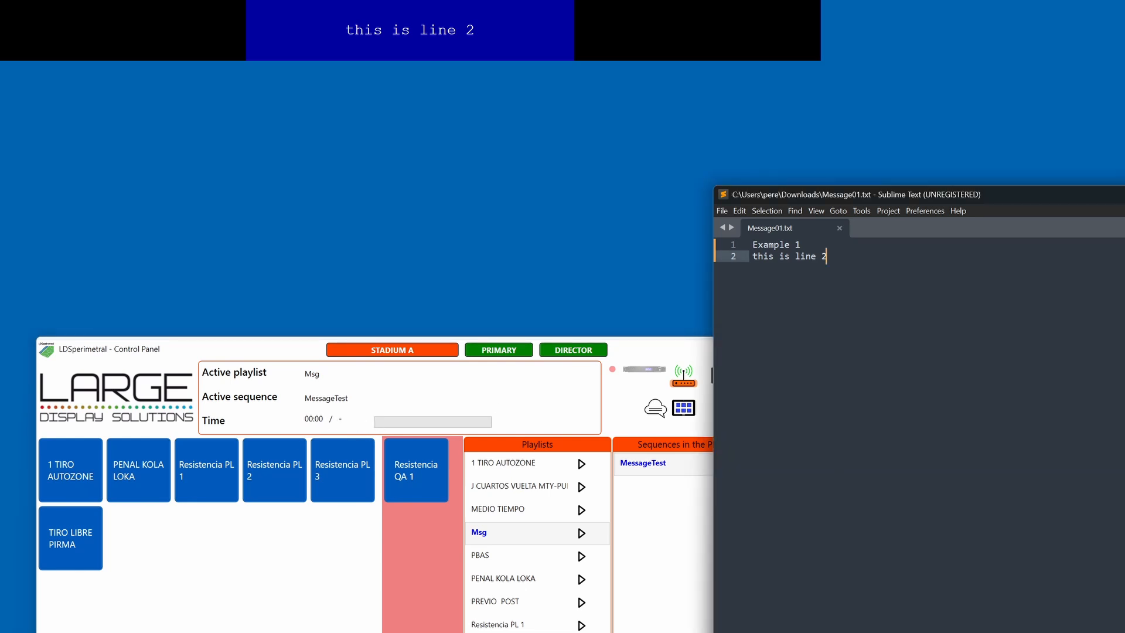
key(Return)
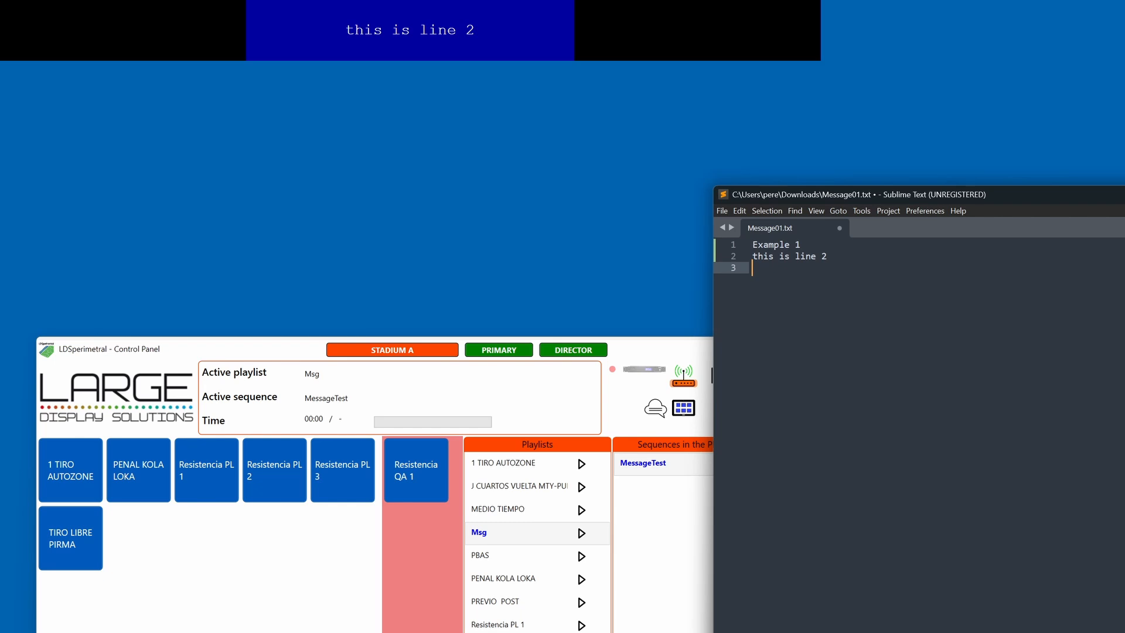
text(The last)
text( lise)
key(BackSpace)
key(BackSpace)
text(ne)
key(ctrl+s)
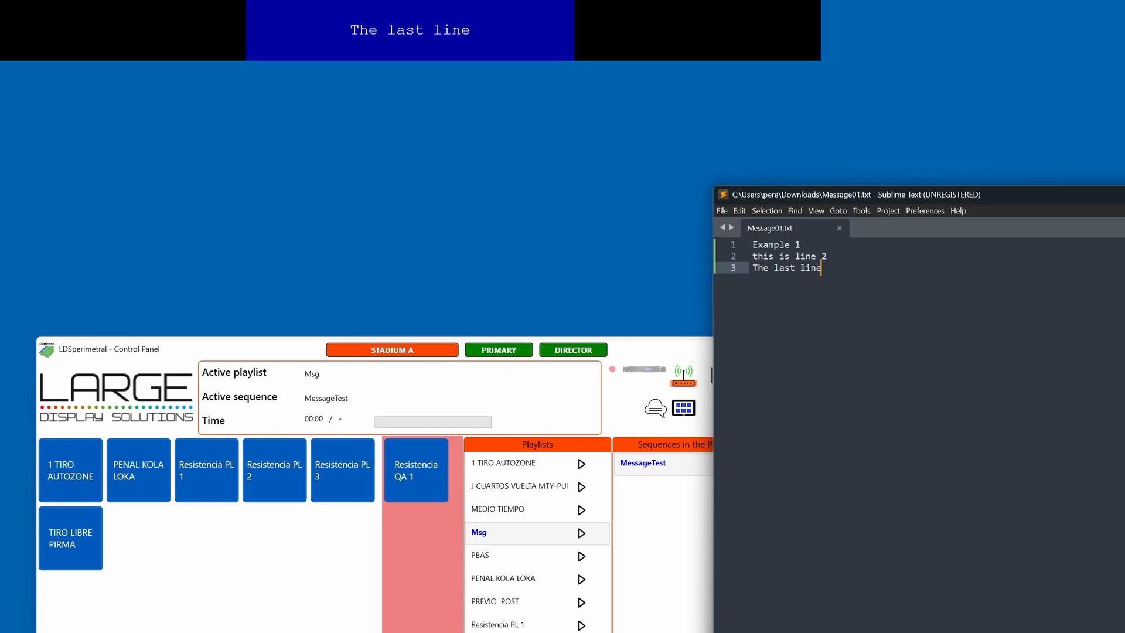